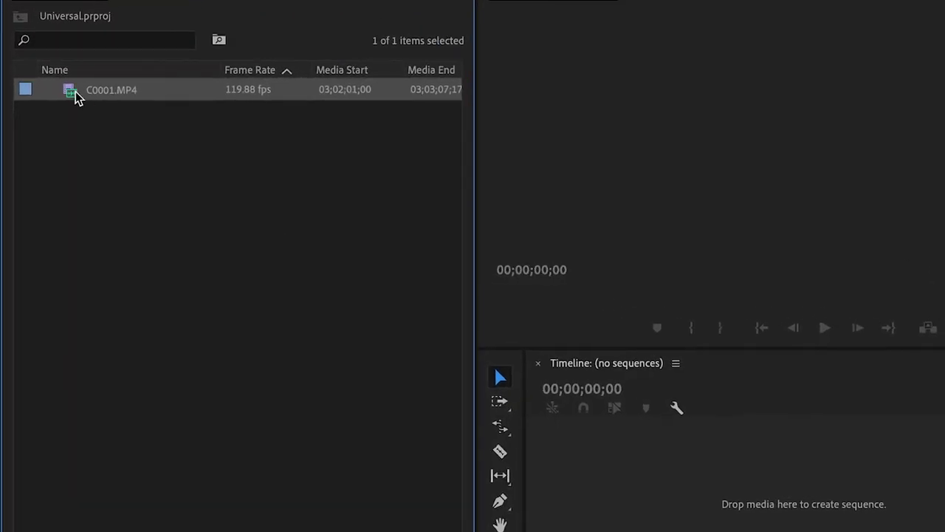
Build a C0001 sequence from C0001.MP4 and ripple-delete all but an 00;00;08;18 piece
drag(85, 99, 721, 527)
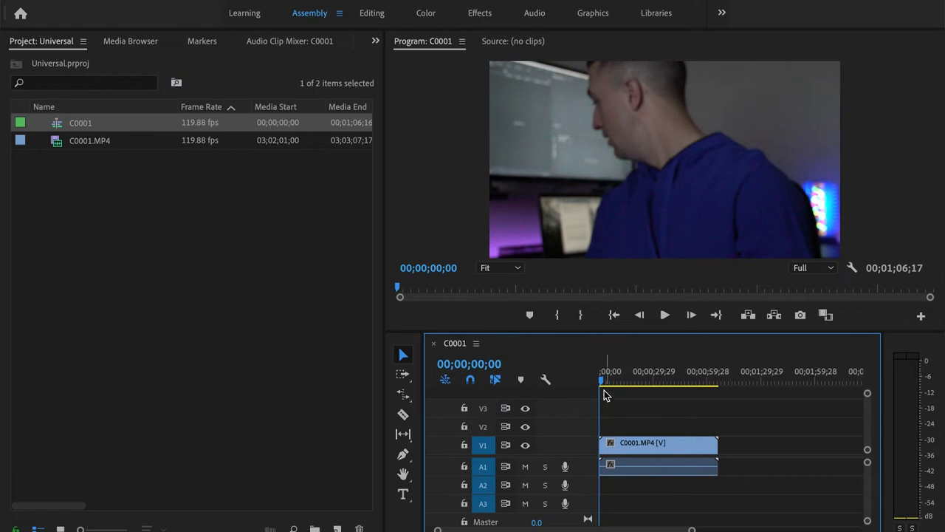
drag(604, 383, 706, 387)
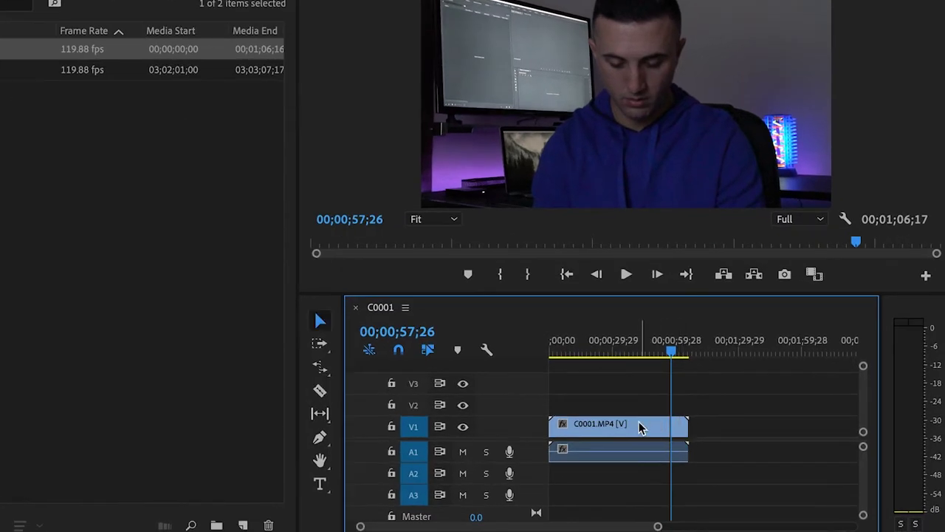
click(640, 429)
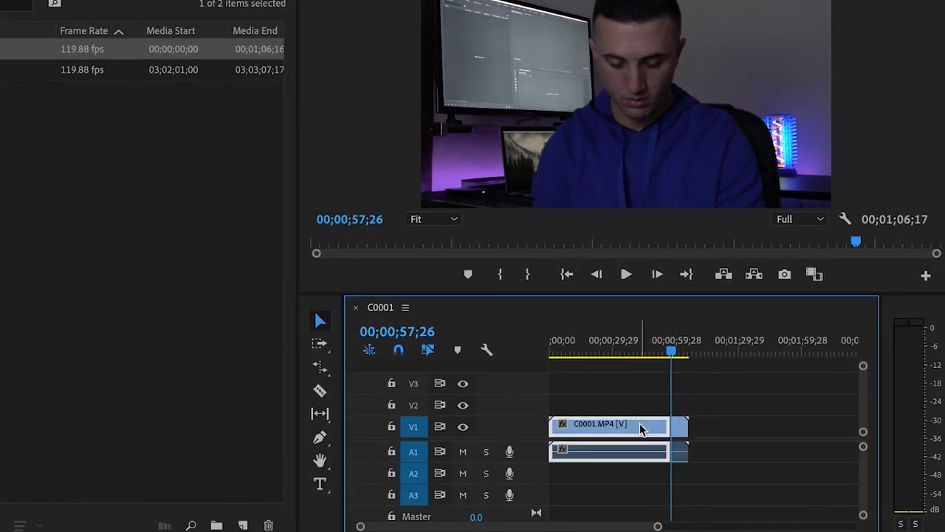
right_click(640, 429)
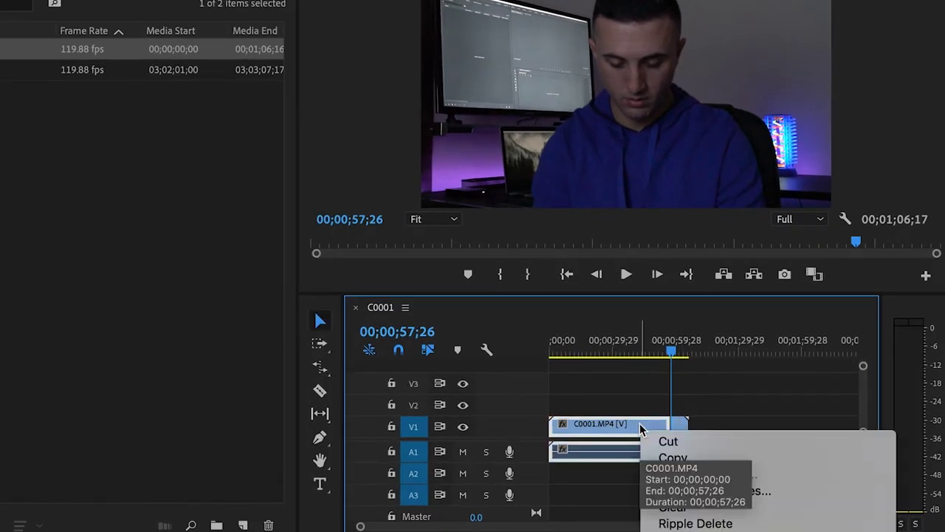
click(696, 523)
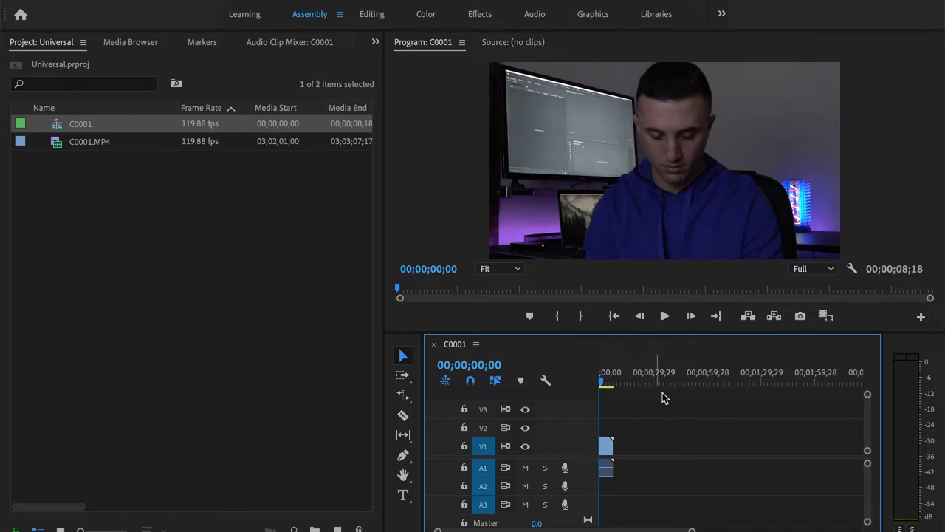
Set the clip's Speed/Duration to 30% with Optical Flow time interpolation
drag(692, 530, 617, 531)
drag(571, 501, 569, 500)
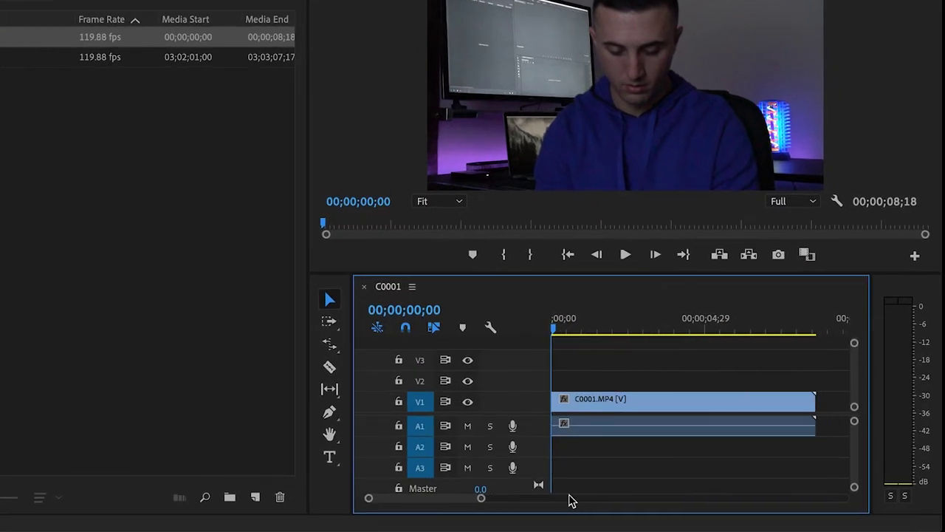
click(672, 408)
right_click(672, 408)
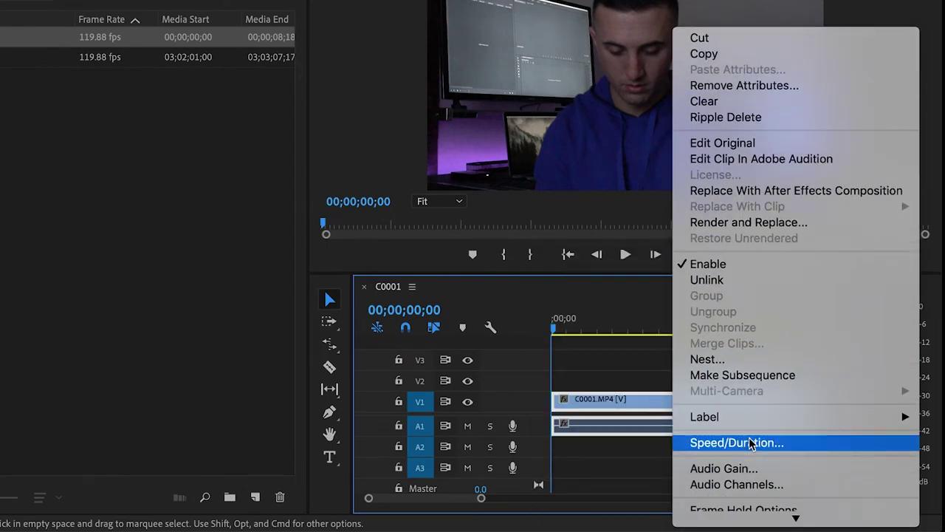
click(749, 442)
text(30)
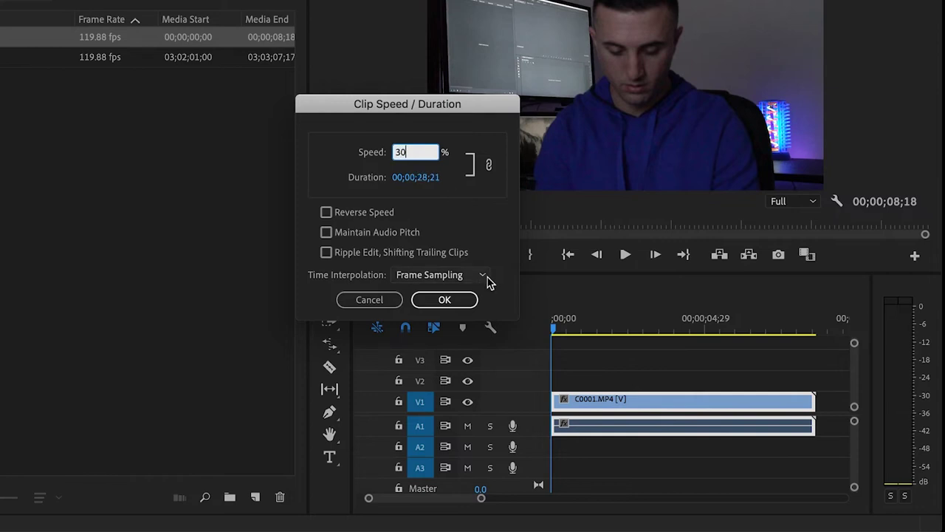
click(481, 278)
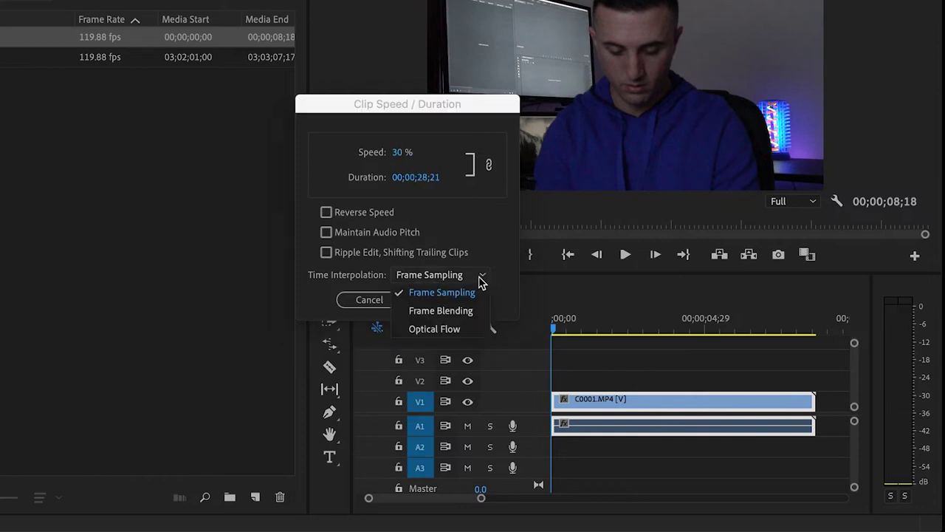
click(465, 329)
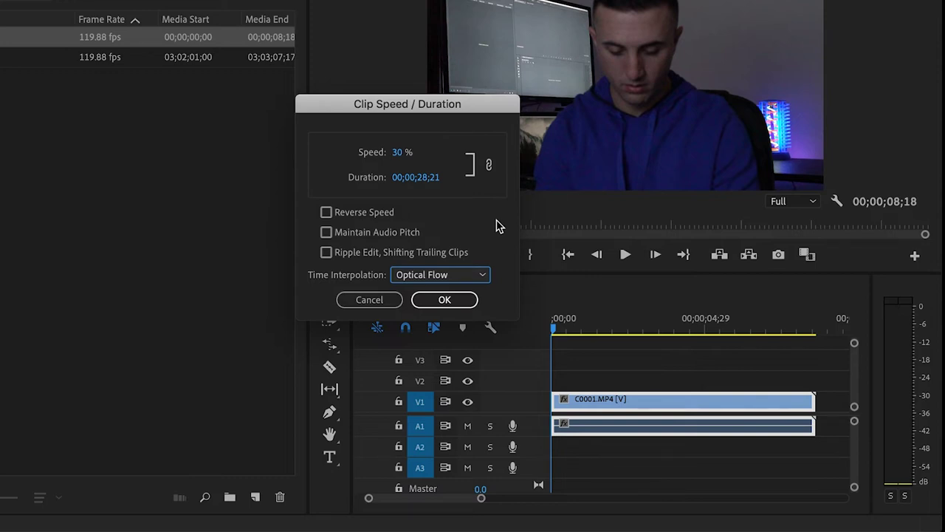
click(482, 281)
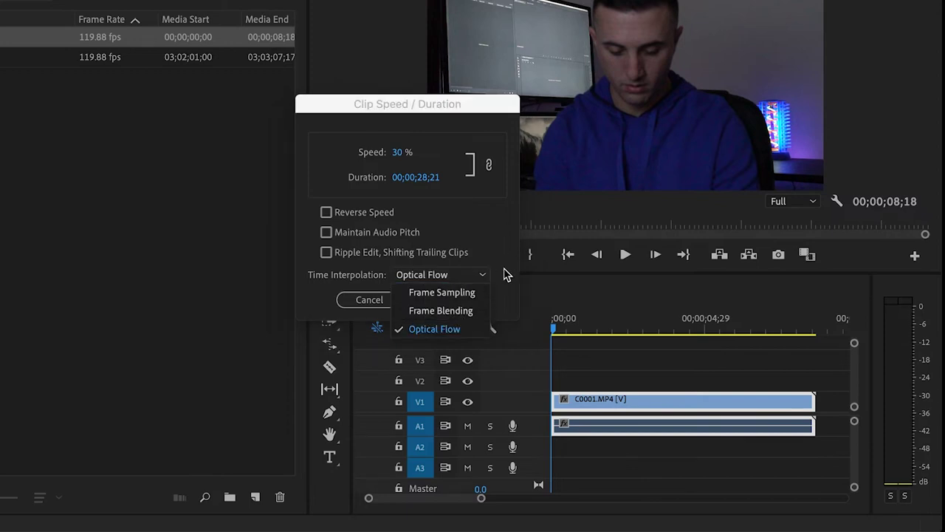
click(508, 270)
click(456, 301)
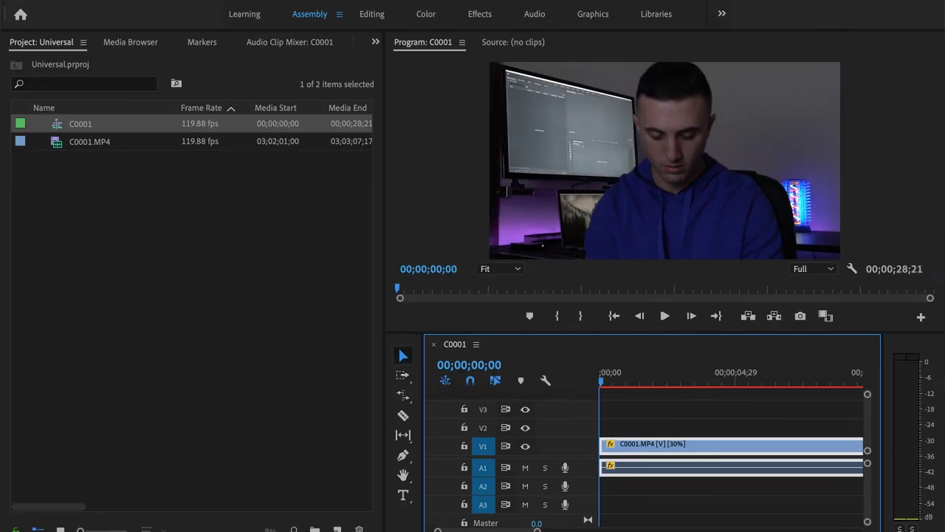
key(minus)
key(minus)
key(minus)
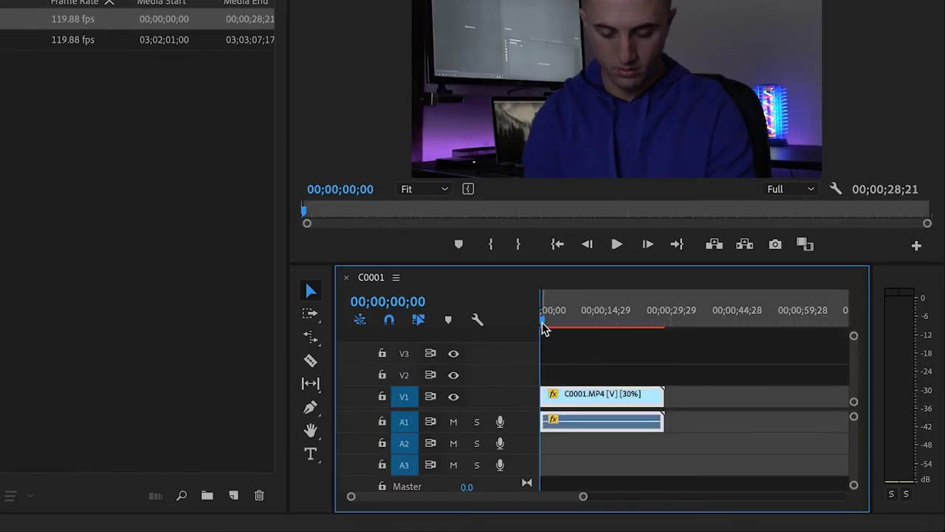
drag(544, 323, 671, 330)
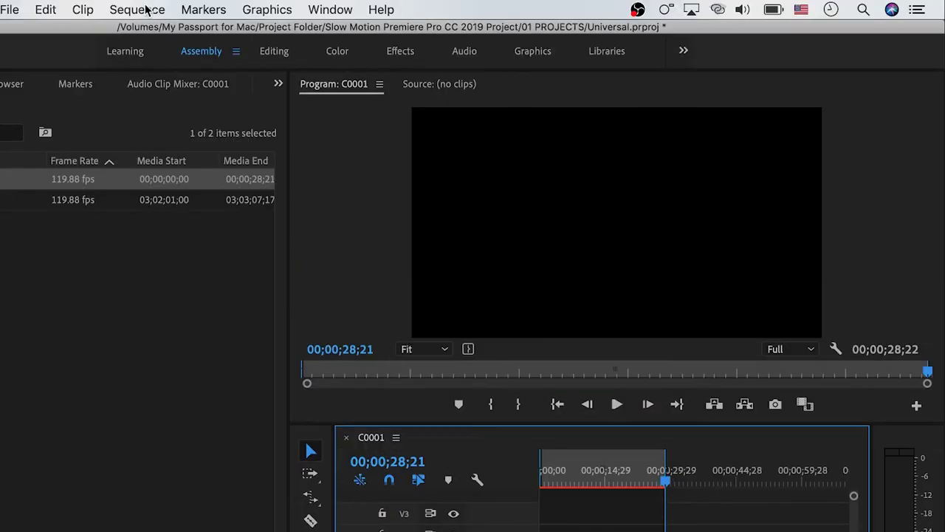
click(137, 9)
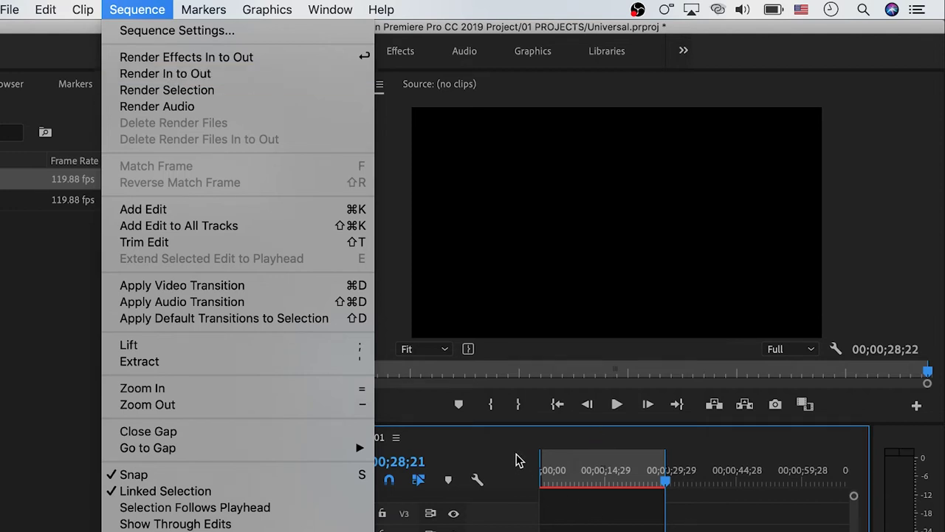
click(631, 482)
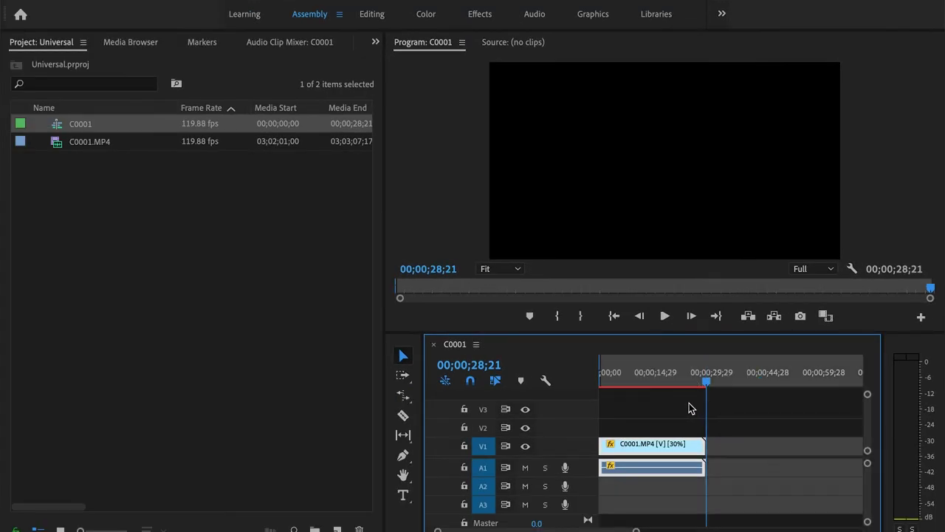
key(alt+x)
Undo the 30% speed change and zoom the timeline to fit the clip
key(ctrl+z)
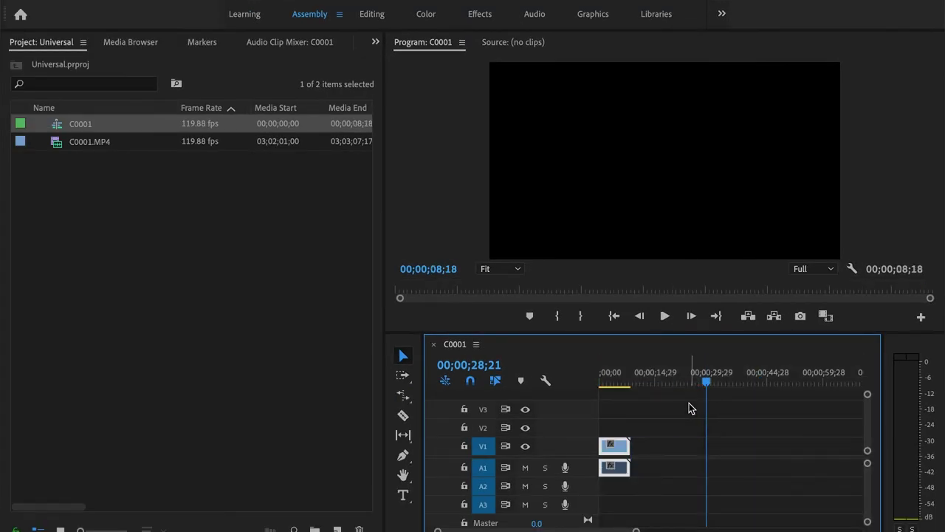
drag(708, 390, 583, 394)
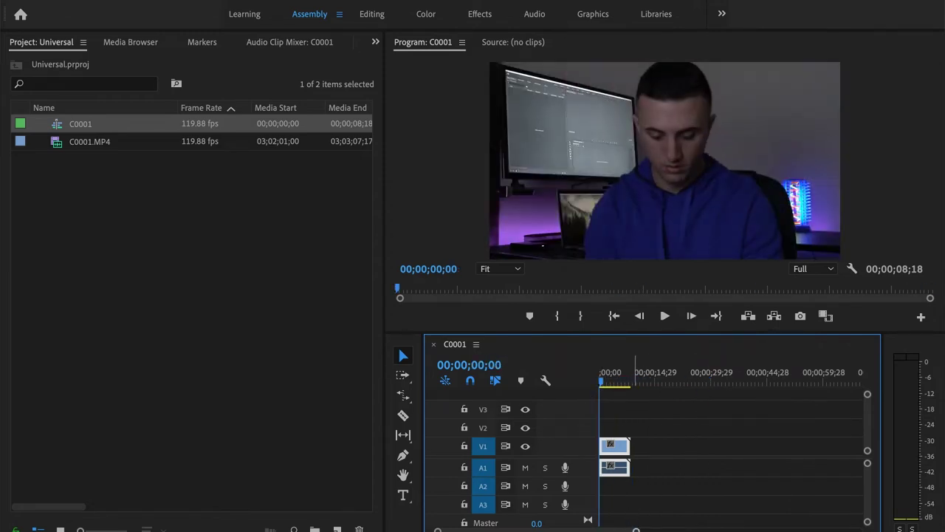
key(equal)
key(equal)
key(equal)
key(minus)
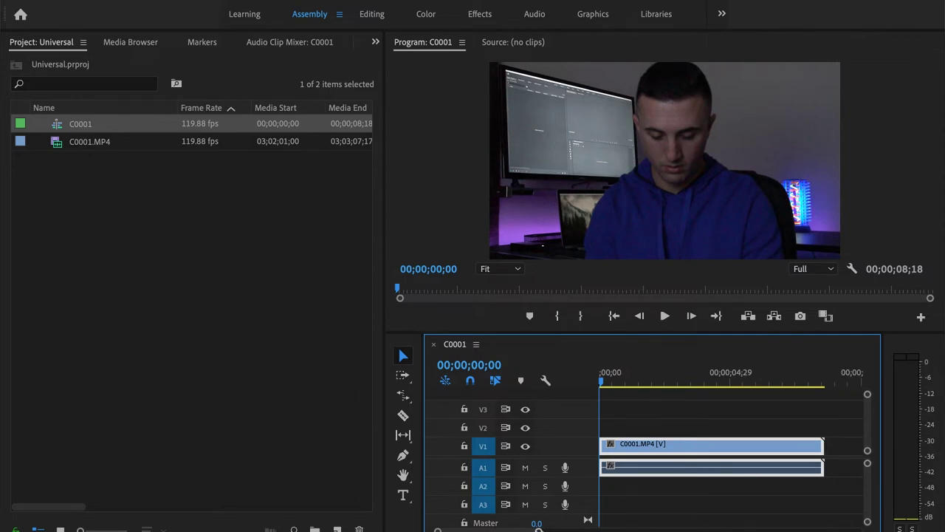
key(equal)
key(minus)
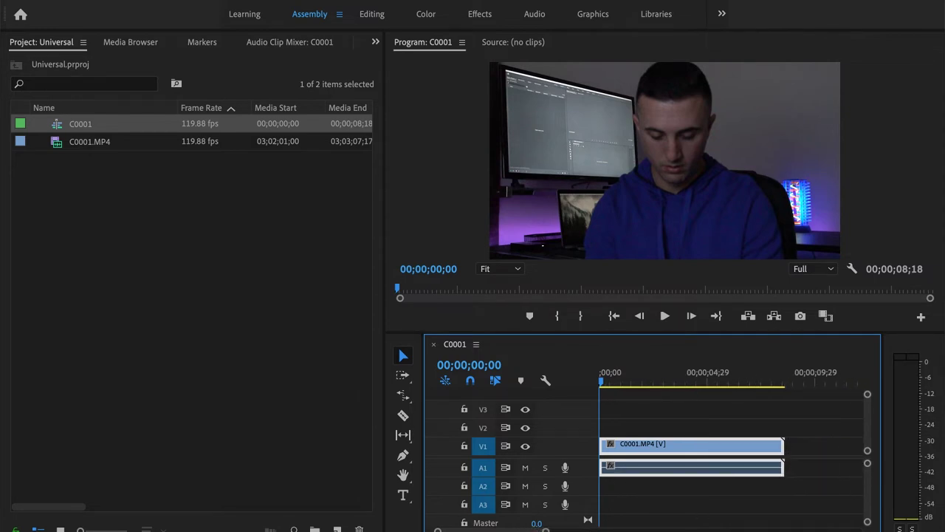
Show the clip's Time Remapping > Speed line from its fx badge
click(610, 446)
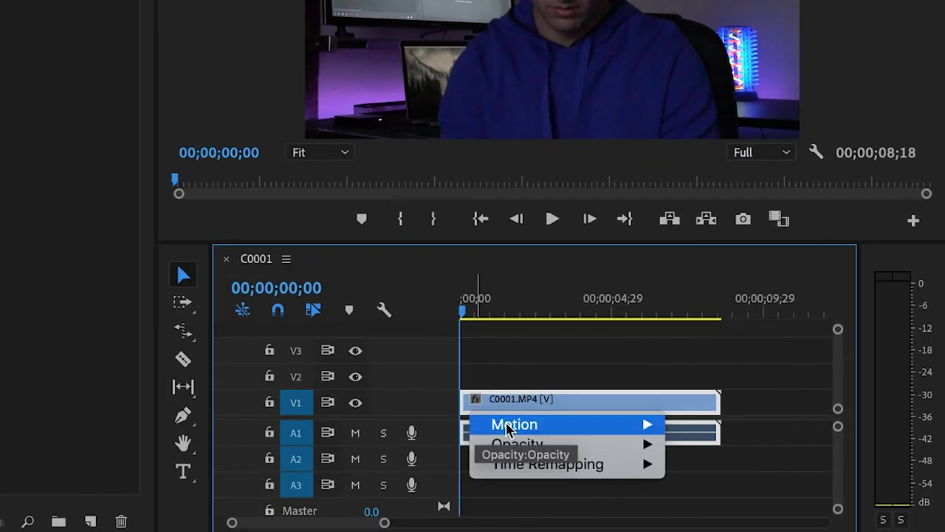
mouse_move(564, 470)
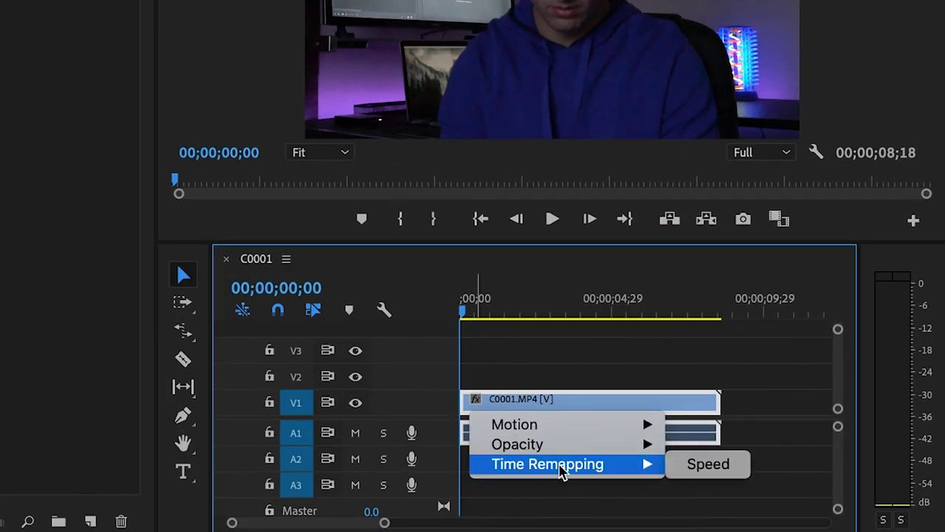
click(705, 464)
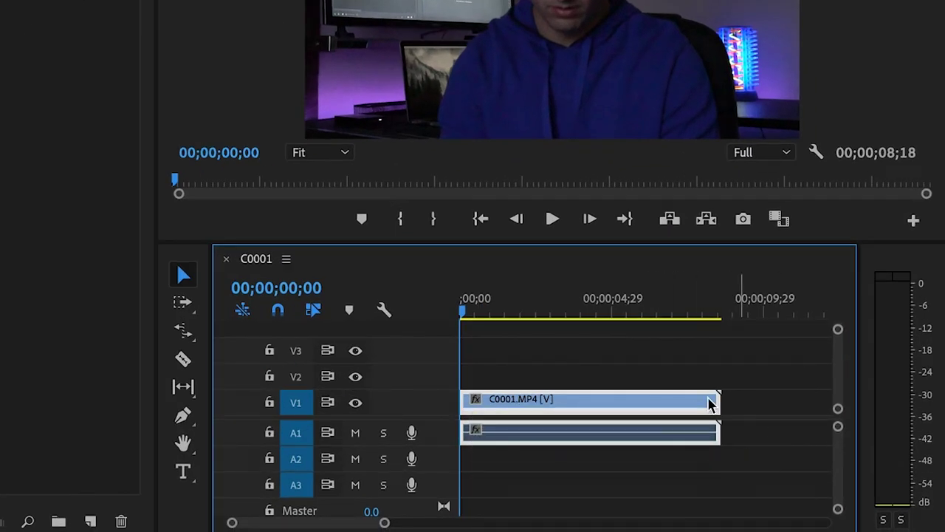
Add a speed keyframe with the Pen tool and drag the speed after it down to 35%
drag(424, 390, 424, 365)
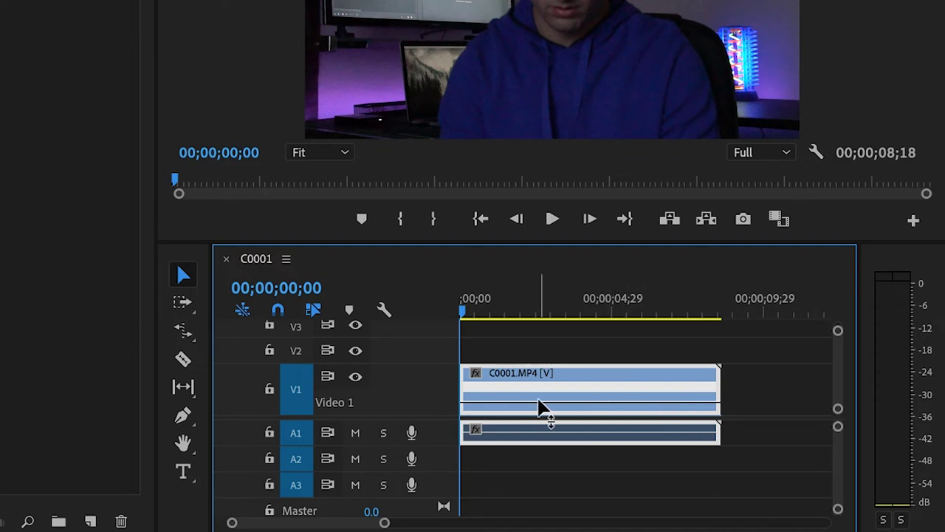
key(p)
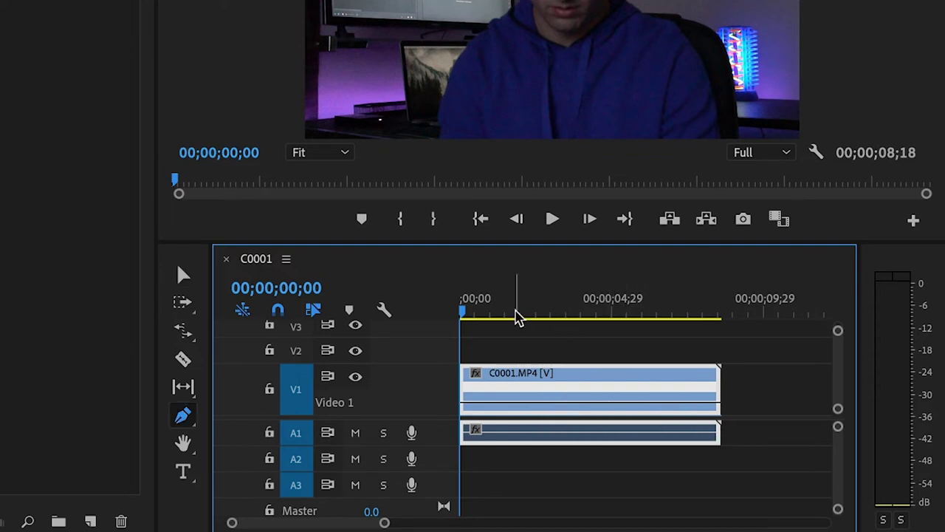
drag(517, 317, 551, 317)
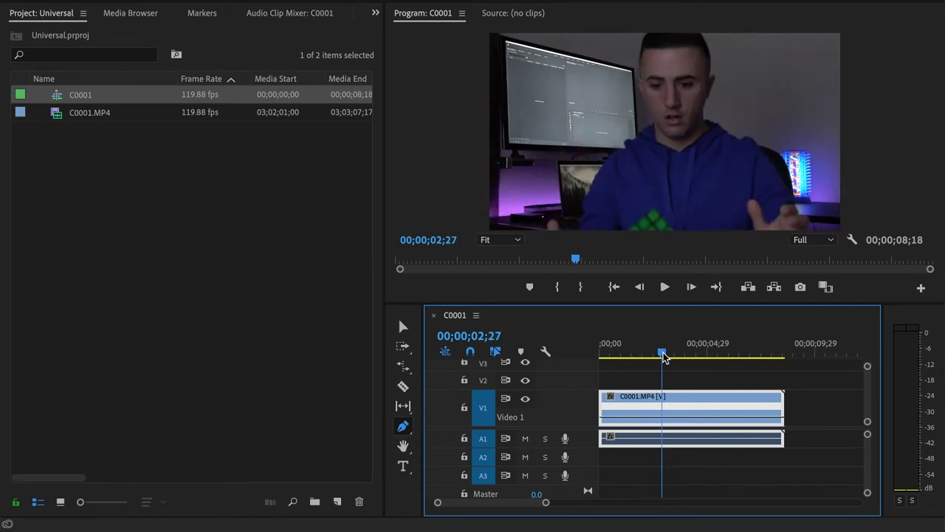
drag(664, 357, 656, 358)
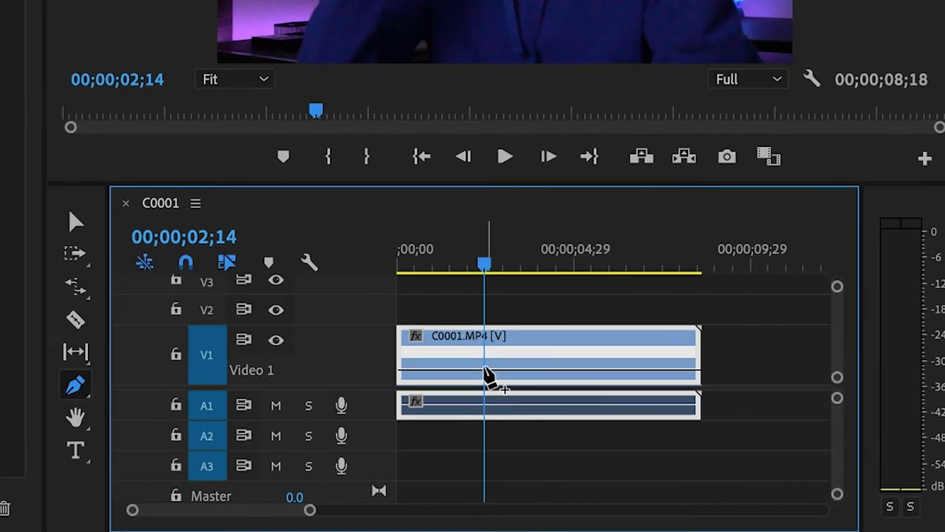
click(485, 369)
key(v)
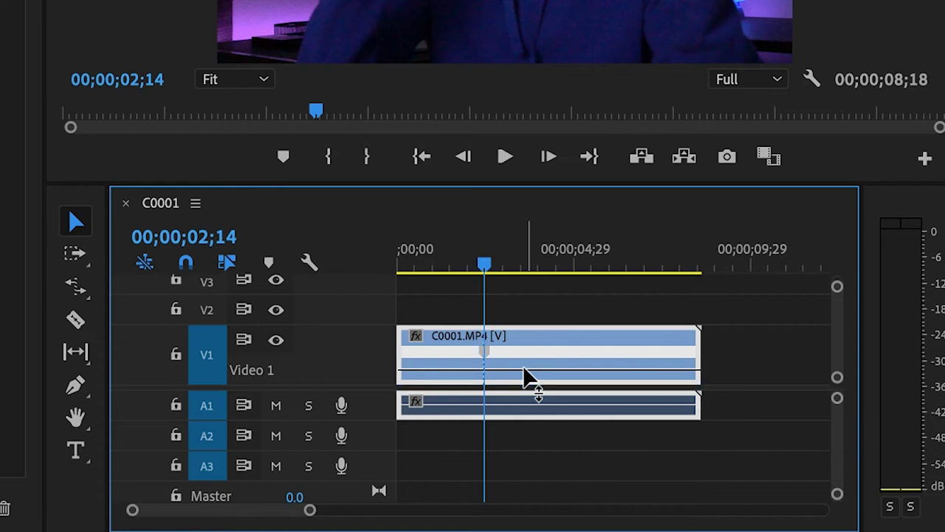
drag(527, 380, 527, 450)
drag(310, 517, 362, 516)
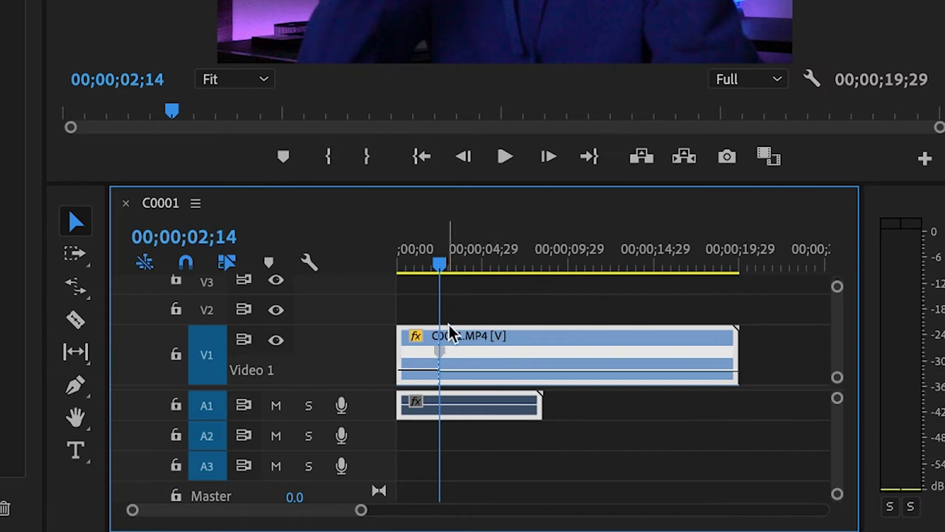
Switch the C0001.MP4 clip's Time Interpolation to Optical Flow from its context menu
right_click(573, 352)
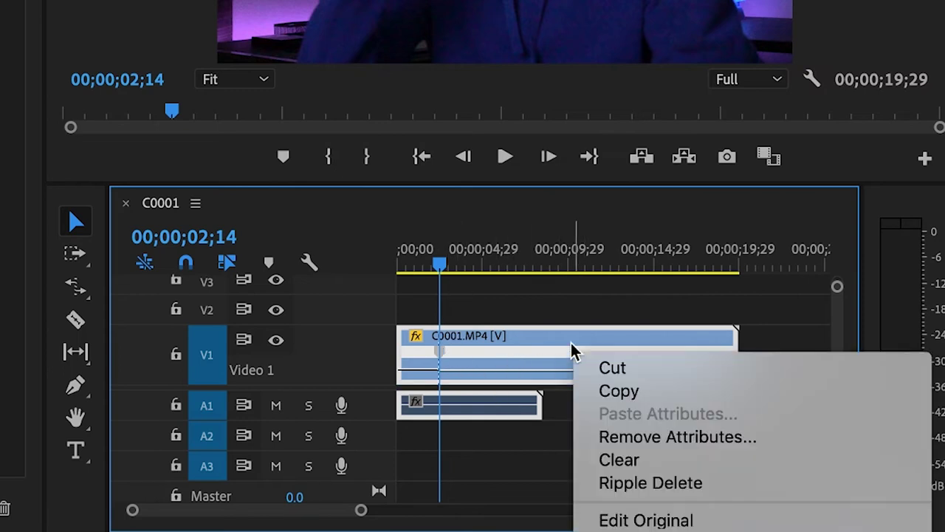
scroll(643, 413, down, 10)
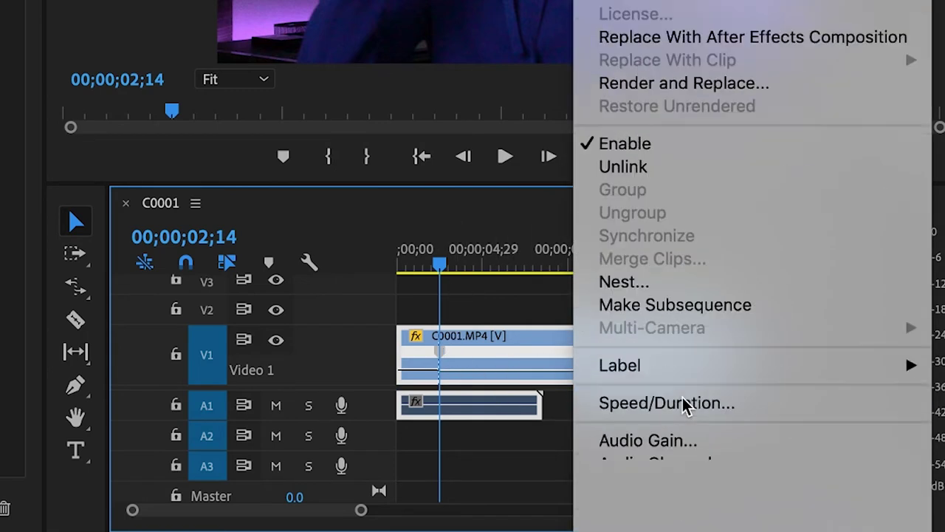
scroll(673, 334, down, 3)
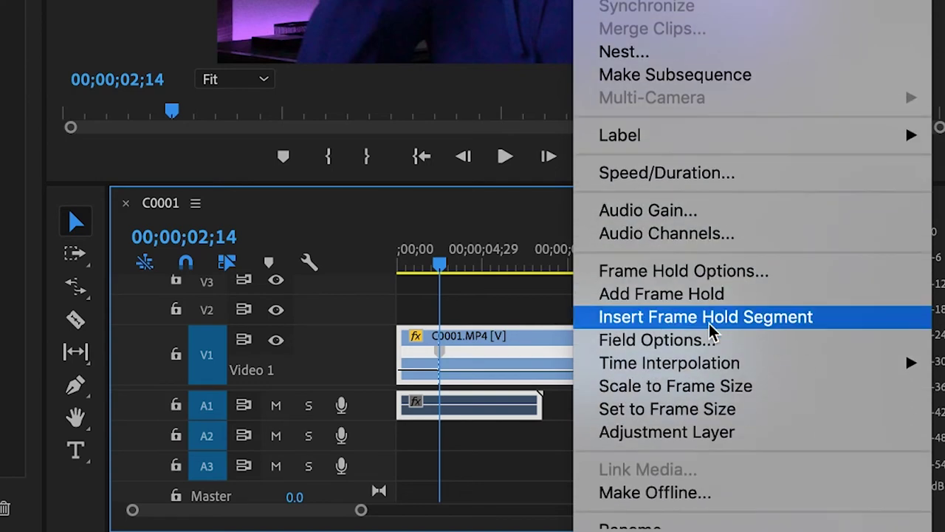
mouse_move(741, 377)
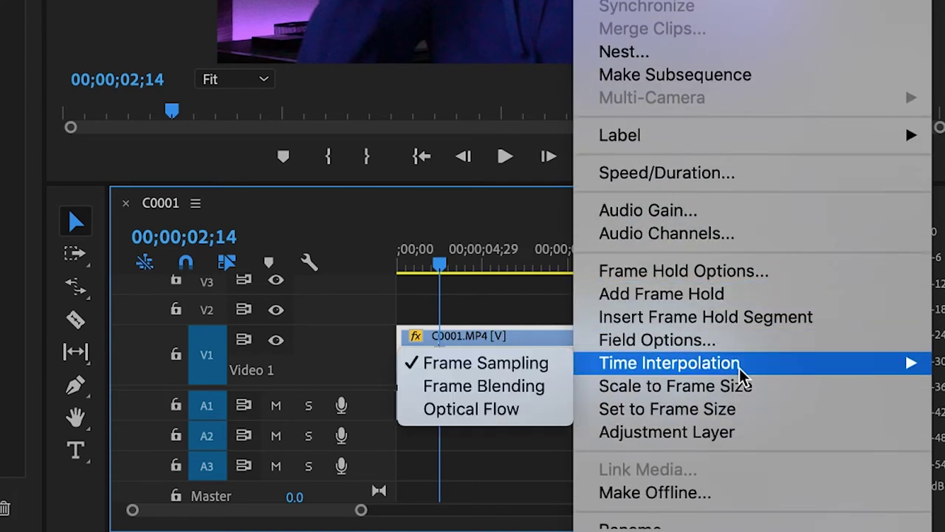
click(497, 410)
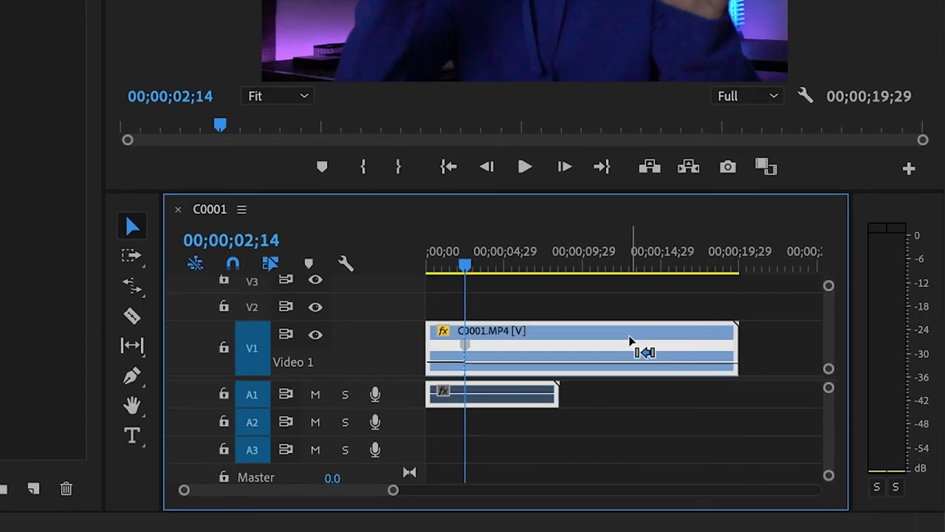
Undo the speed ramp and rate-stretch the clip to 52.35%, lasting 00;00;16;13
key(super+z)
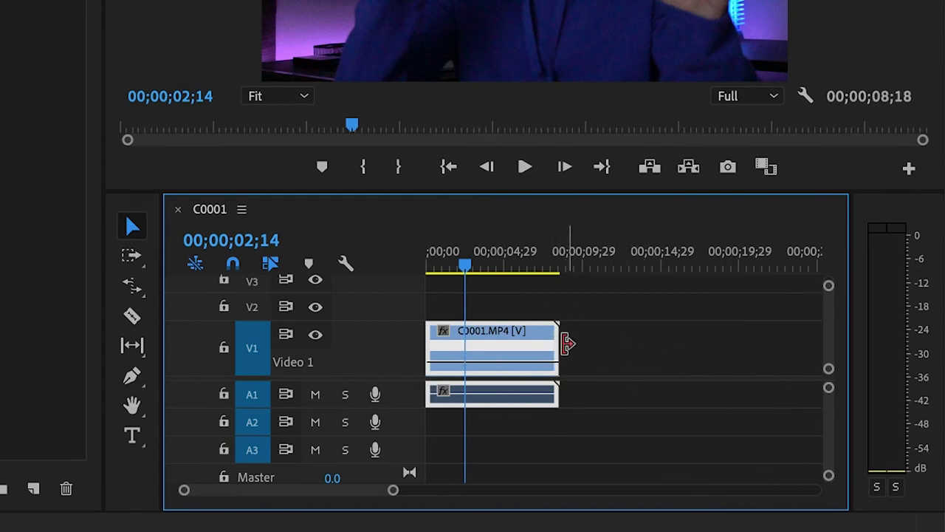
key(b)
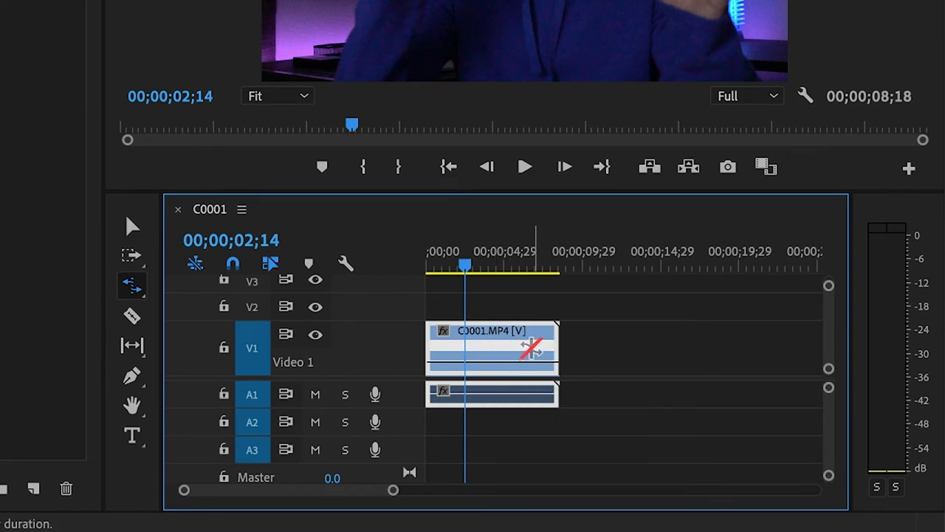
click(133, 296)
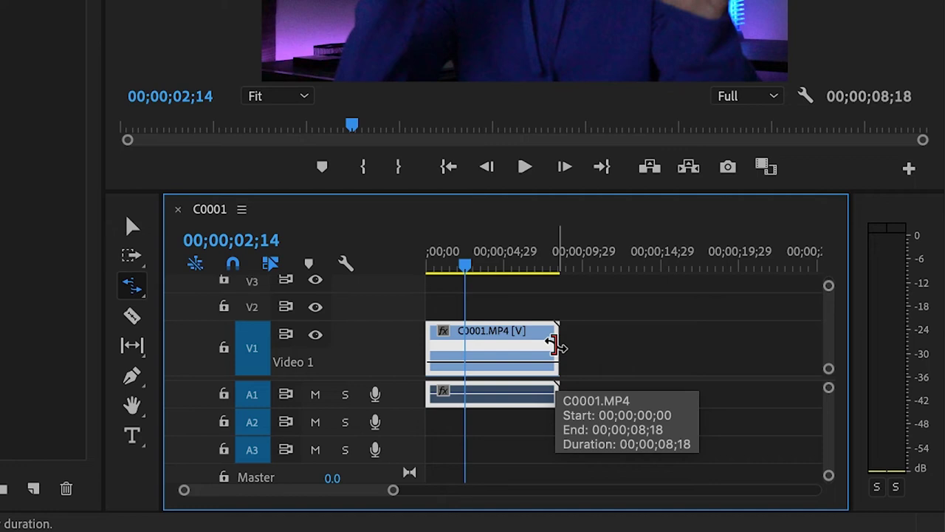
drag(555, 345, 679, 339)
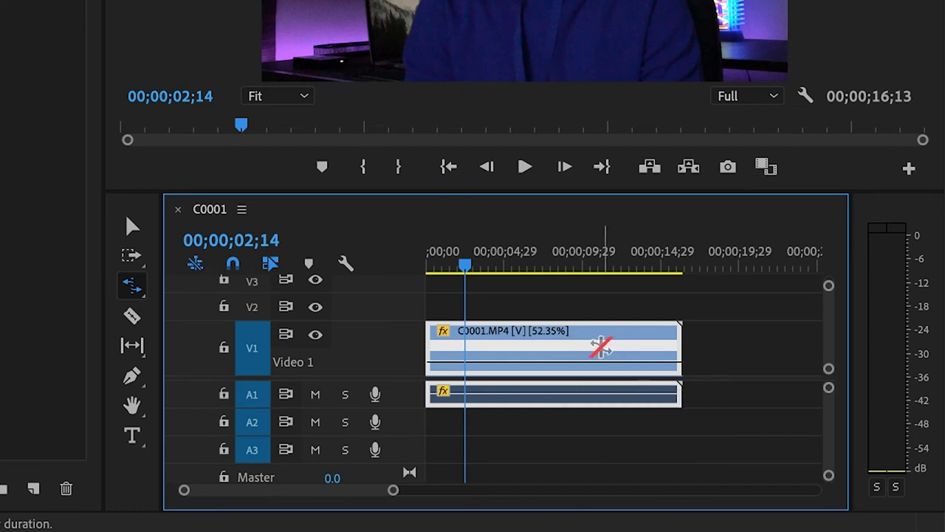
Give the stretched clip Optical Flow interpolation and shrink it back to its original length
right_click(602, 347)
scroll(687, 418, down, 10)
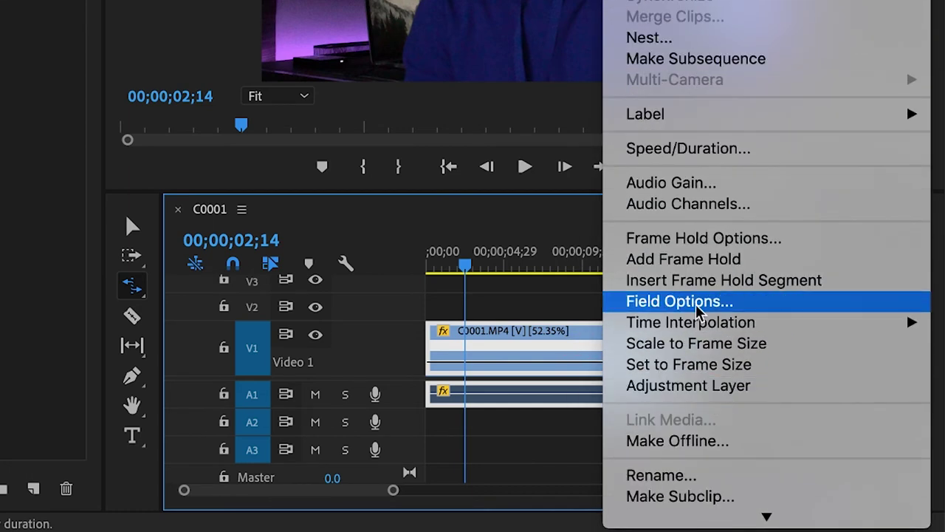
mouse_move(696, 327)
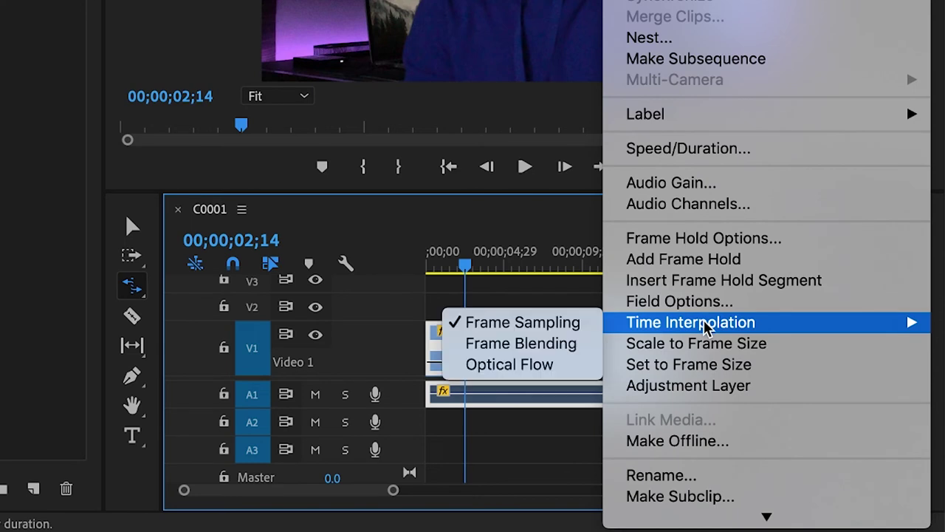
click(537, 363)
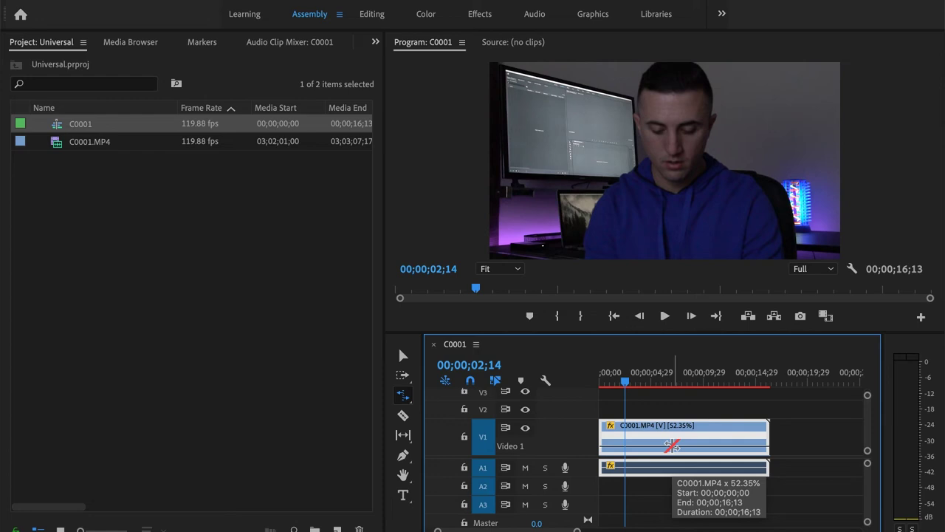
drag(768, 443, 683, 443)
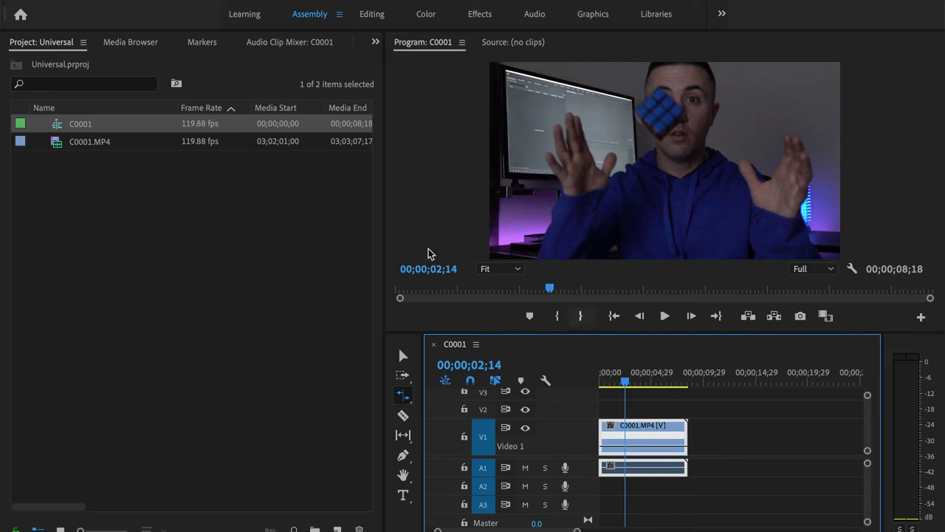
Remove the clip from the timeline and delete the C0001 sequence from the Project panel
key(v)
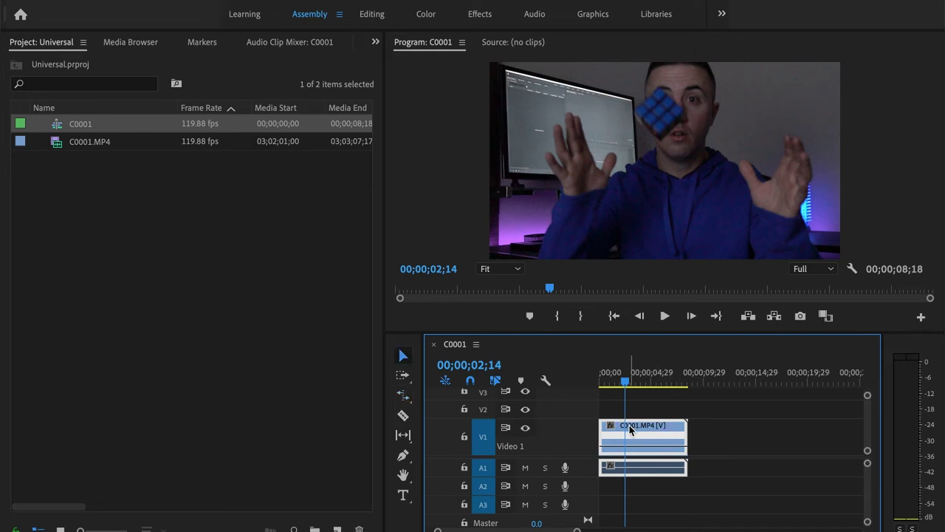
key(Delete)
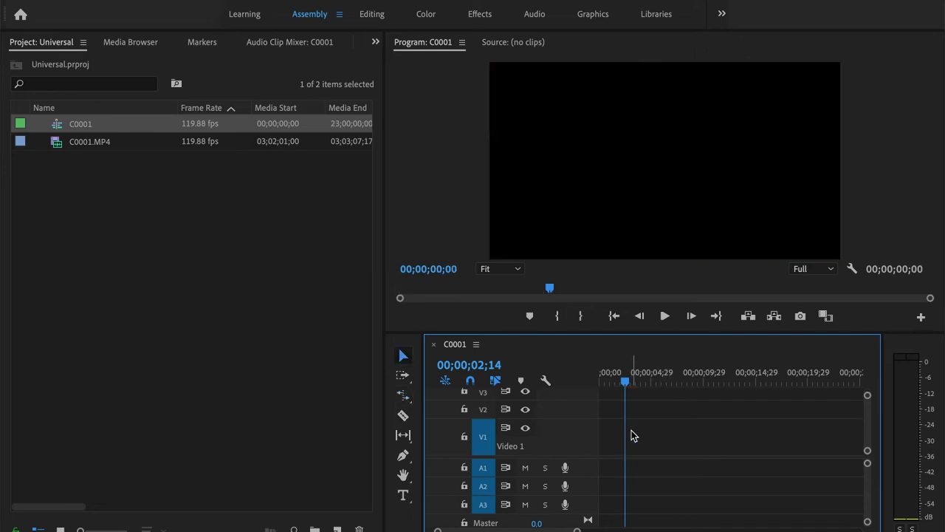
click(101, 127)
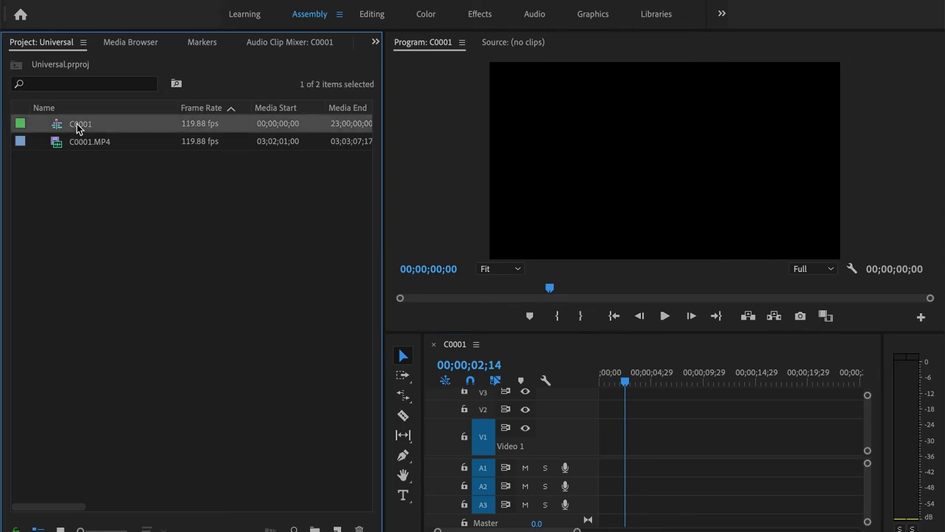
key(Delete)
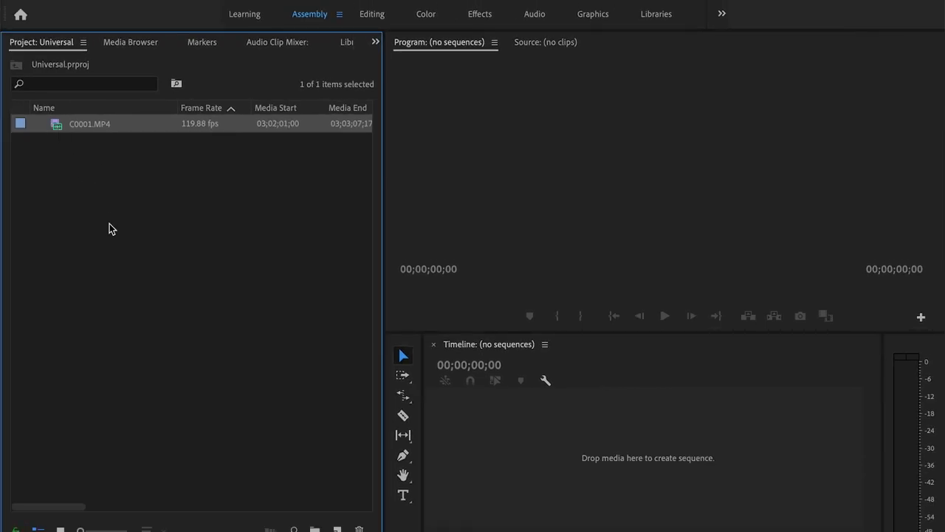
right_click(61, 128)
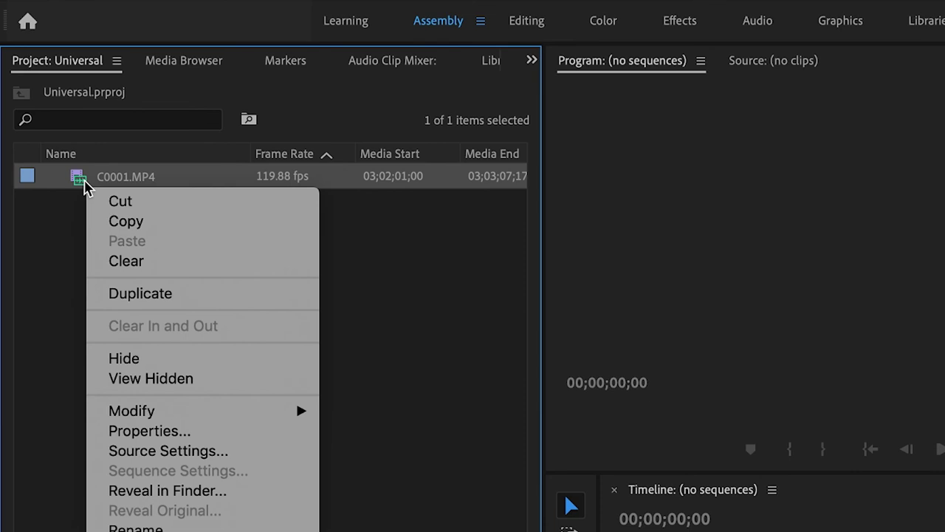
Interpret C0001.MP4 footage with an assumed frame rate of 23.976 fps
mouse_move(251, 415)
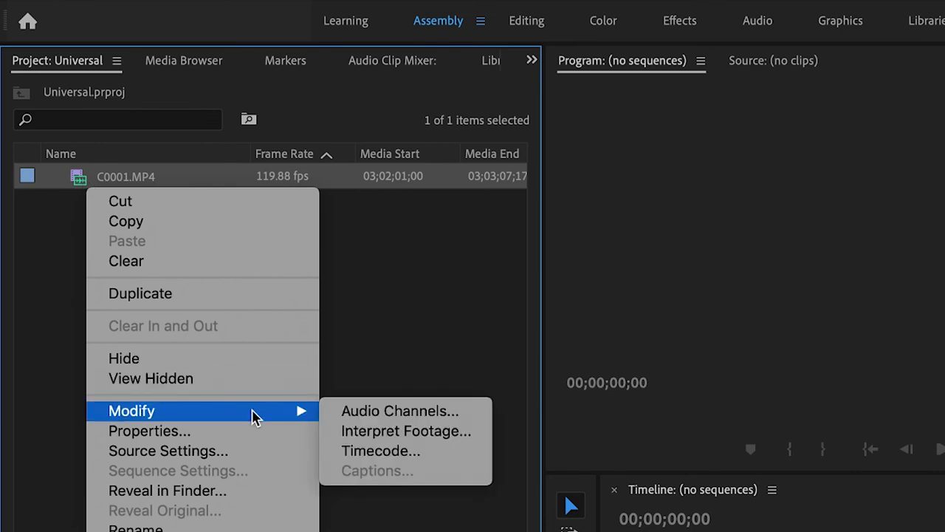
click(373, 436)
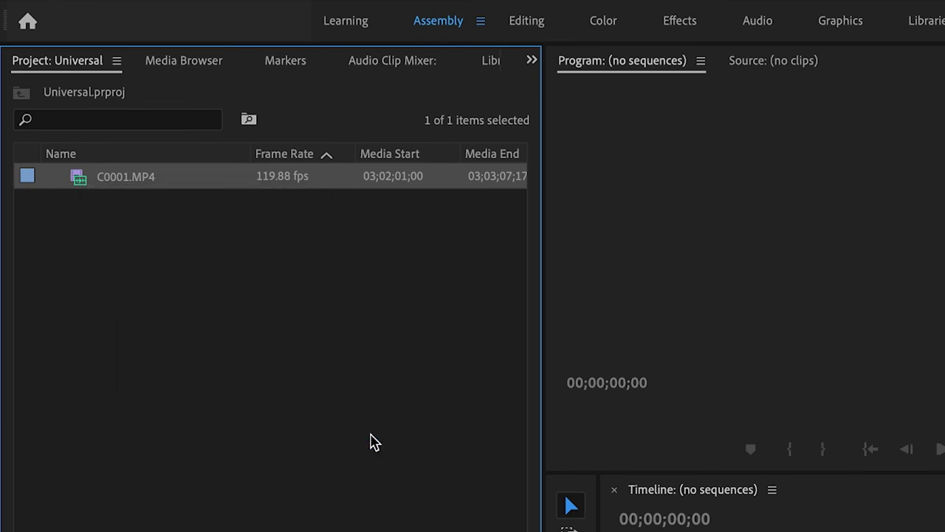
click(76, 123)
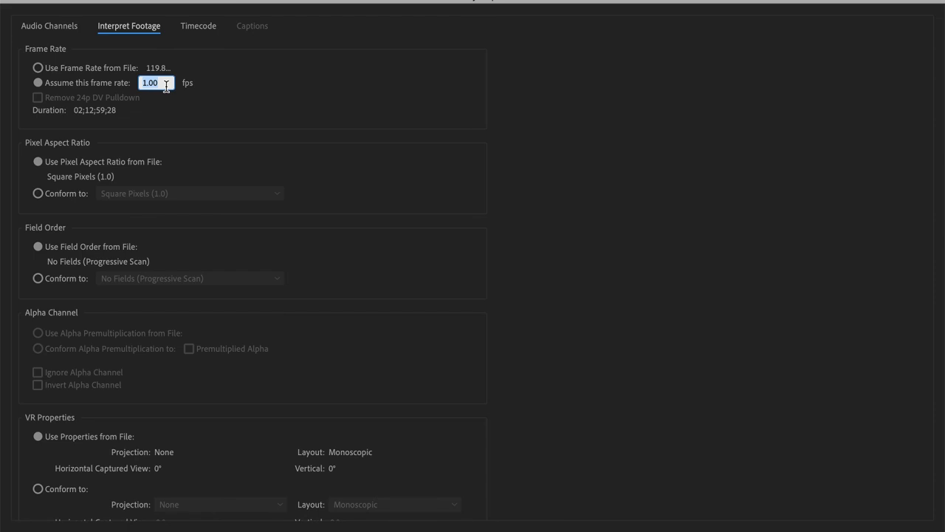
text(23.976)
key(Return)
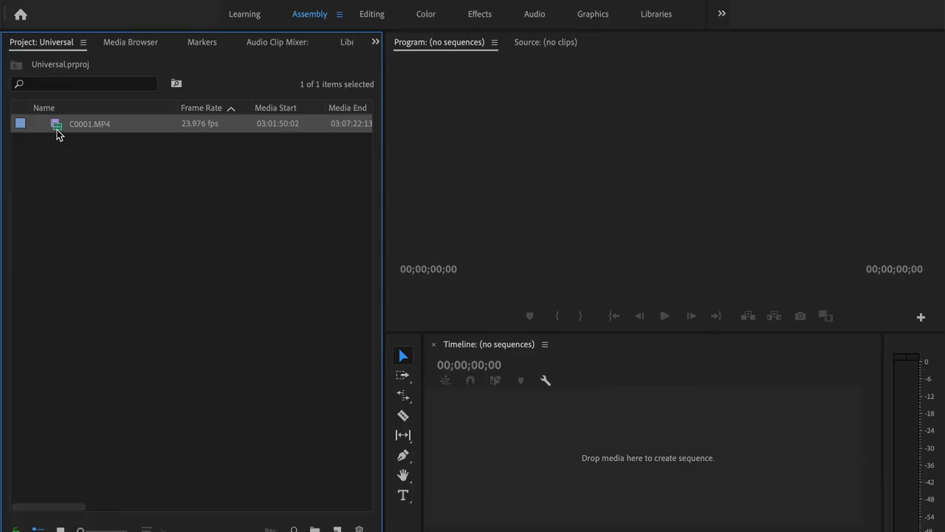
Create a 23.976 fps sequence from C0001.MP4 and play back the slow-motion result
drag(59, 130, 483, 441)
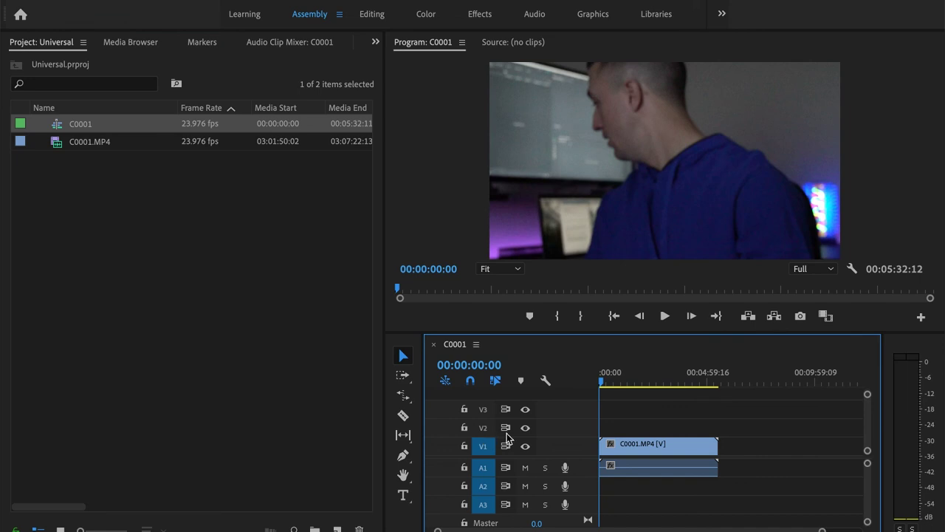
drag(603, 384, 686, 393)
click(664, 317)
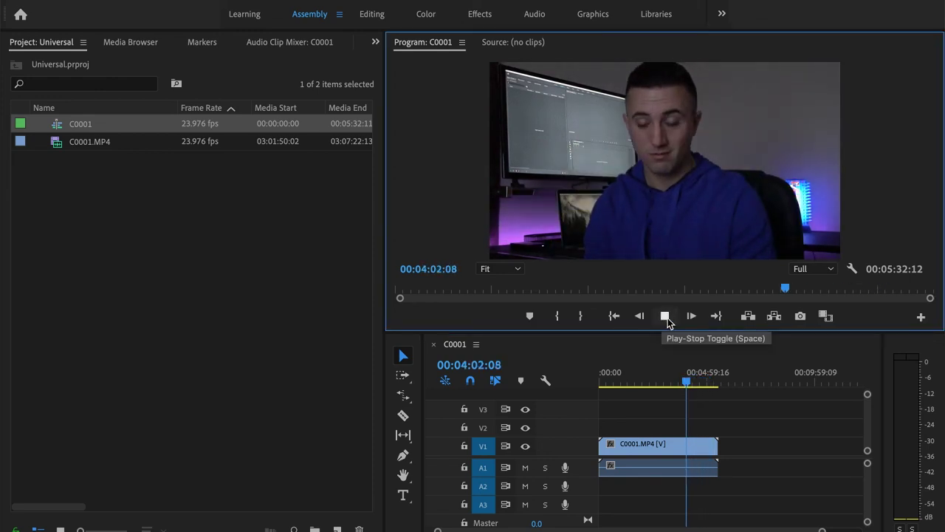